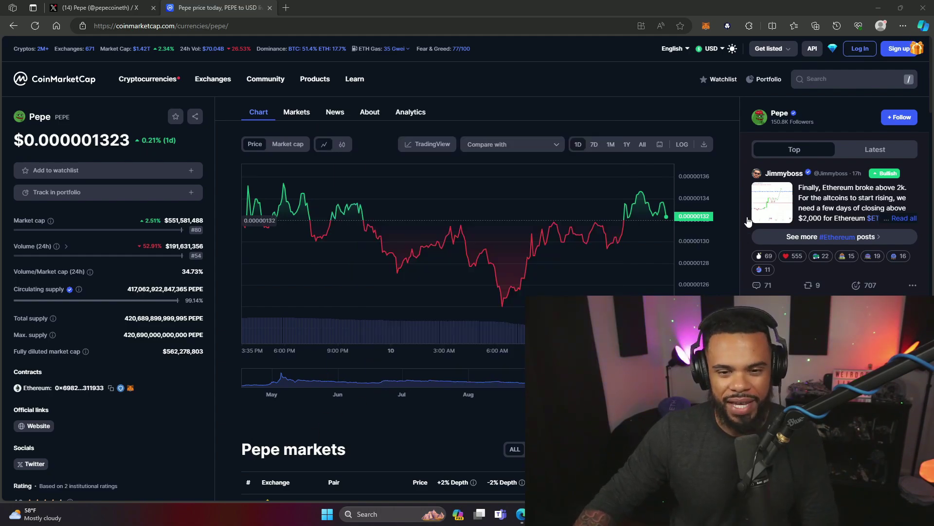
View Pepe's one-month price chart, then go back to the meme-token ranking list
click(612, 145)
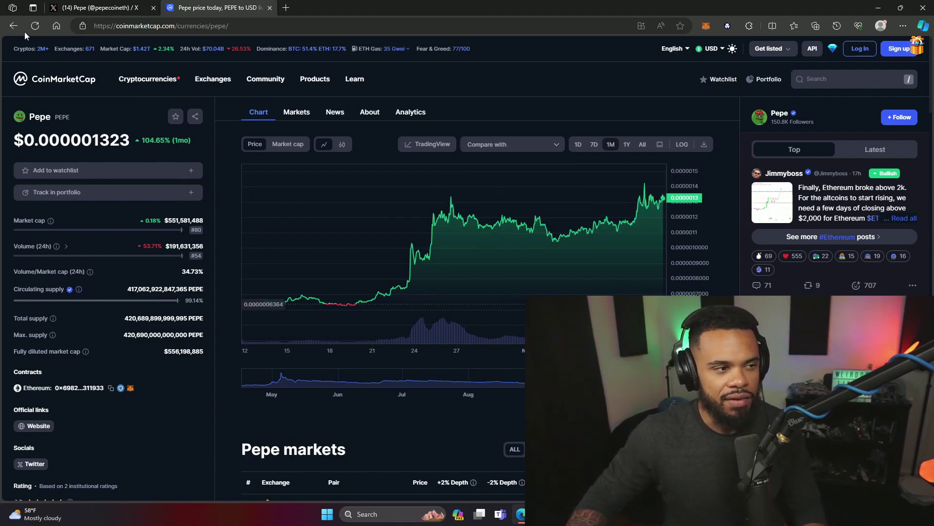
click(12, 31)
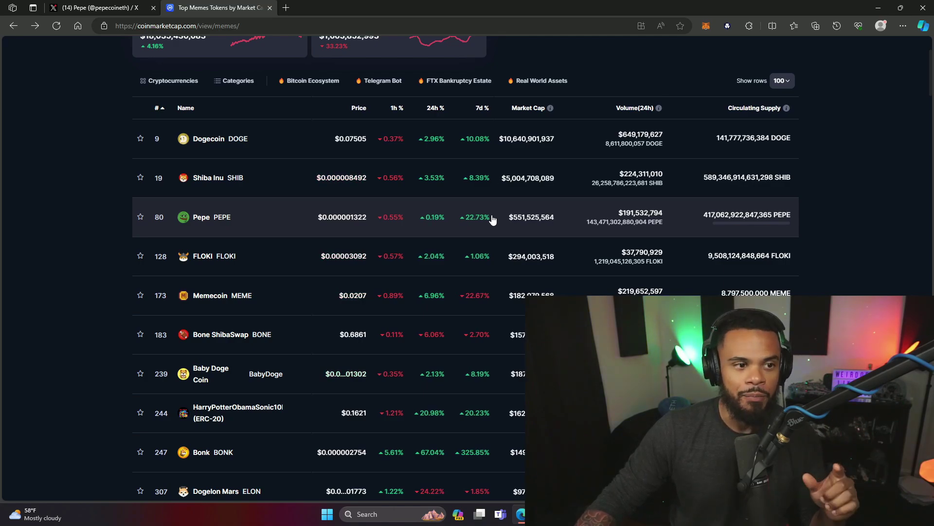
click(105, 6)
scroll(446, 257, down, 1)
scroll(448, 263, down, 4)
scroll(447, 264, down, 3)
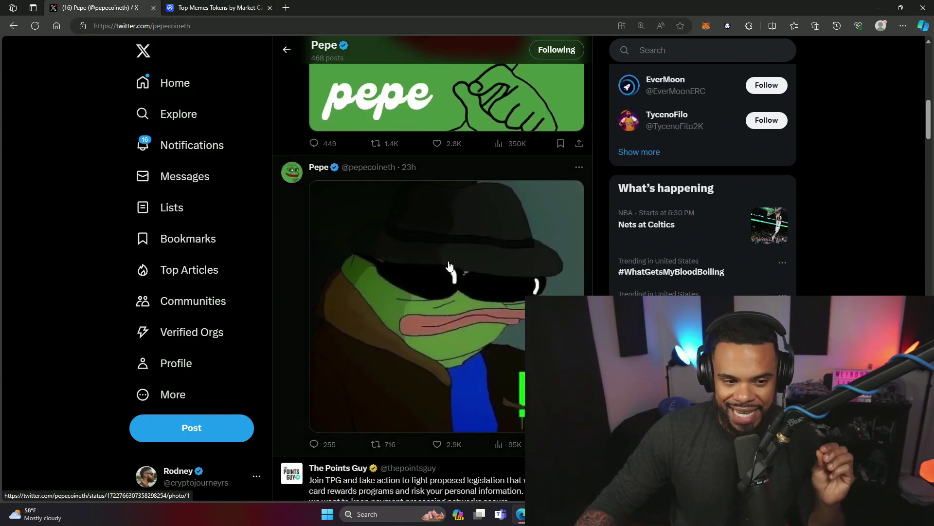
scroll(448, 264, down, 2)
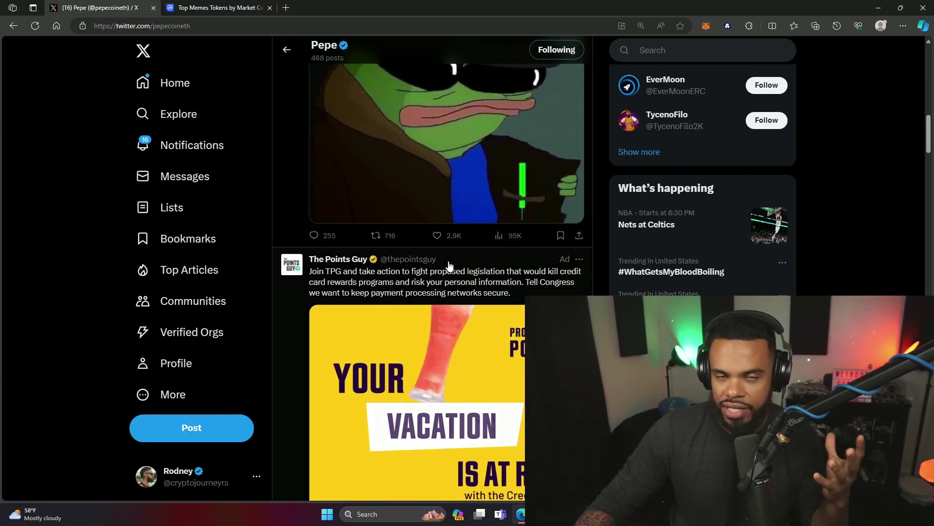
scroll(449, 264, up, 3)
scroll(450, 267, up, 3)
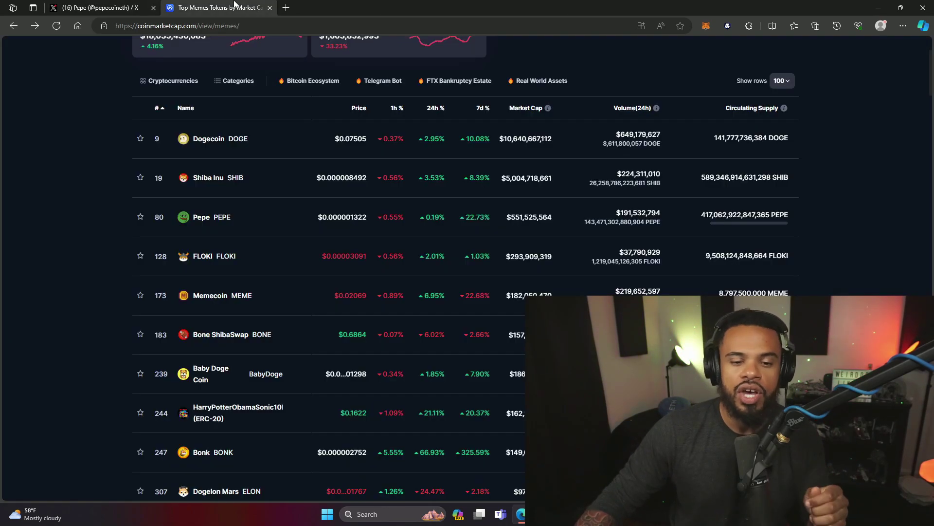
click(219, 8)
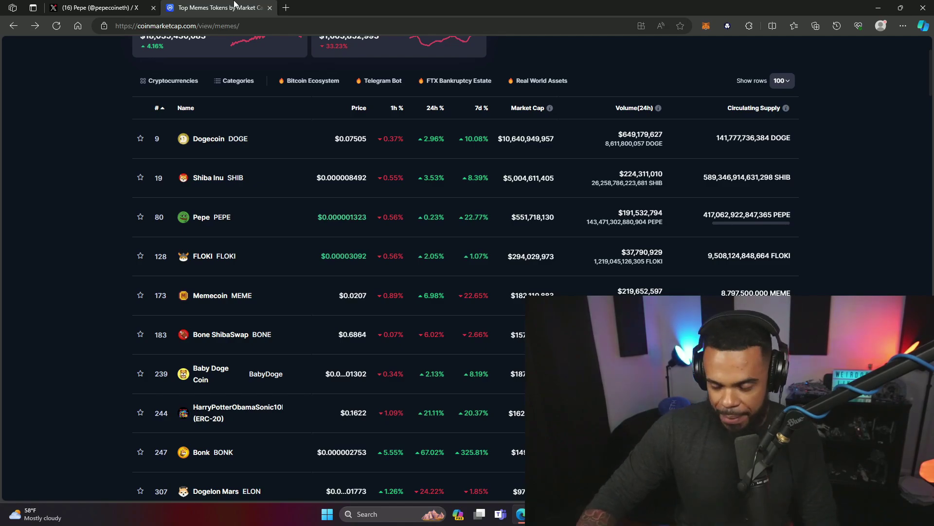
Open Shiba Inu's coin page and follow its official Website link to shibatoken.com
click(233, 178)
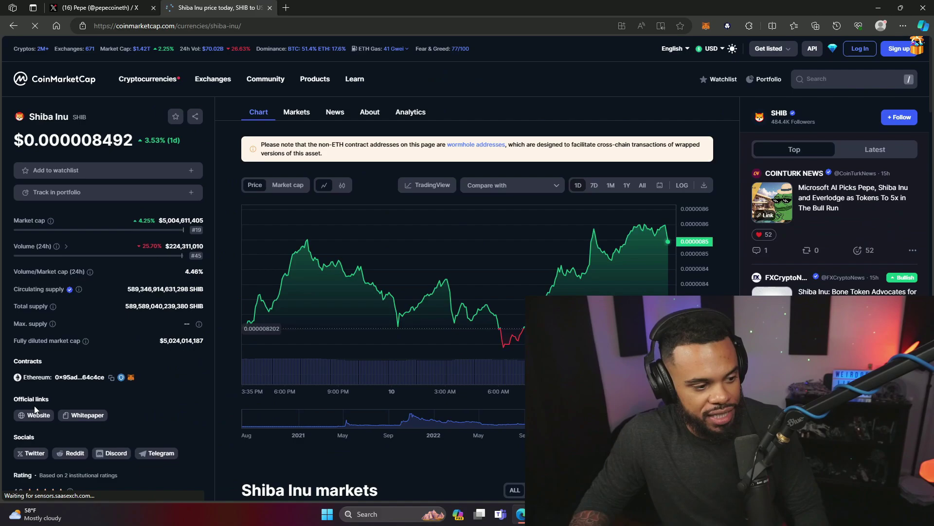
click(36, 414)
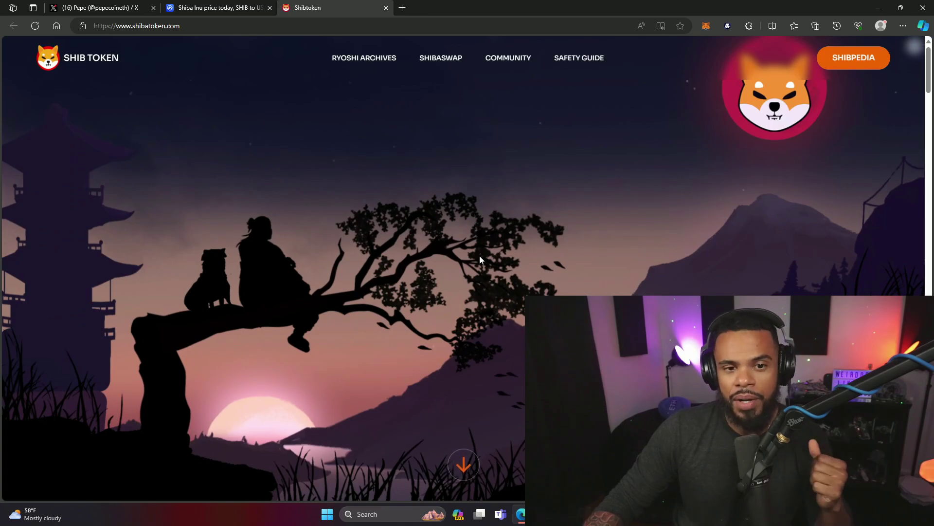
scroll(513, 223, down, 3)
scroll(513, 221, down, 2)
scroll(513, 223, down, 3)
scroll(513, 225, down, 1)
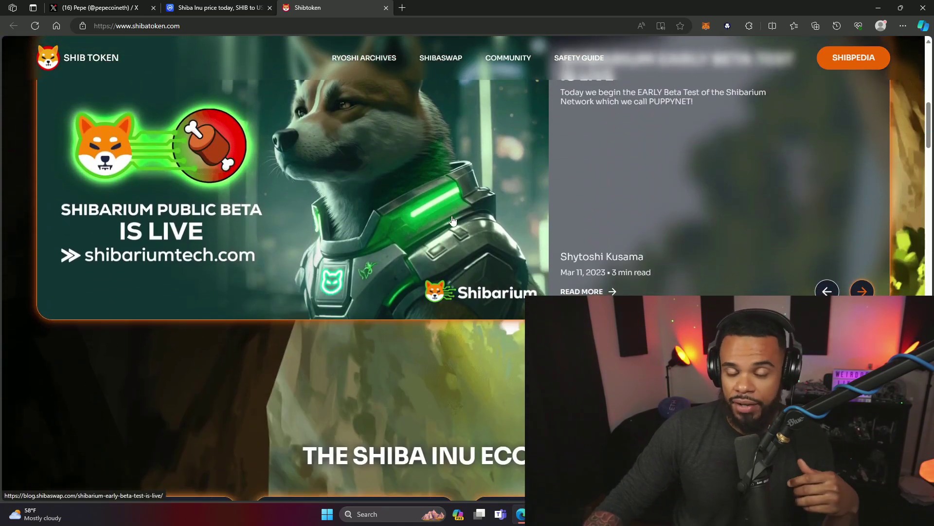
scroll(266, 175, down, 3)
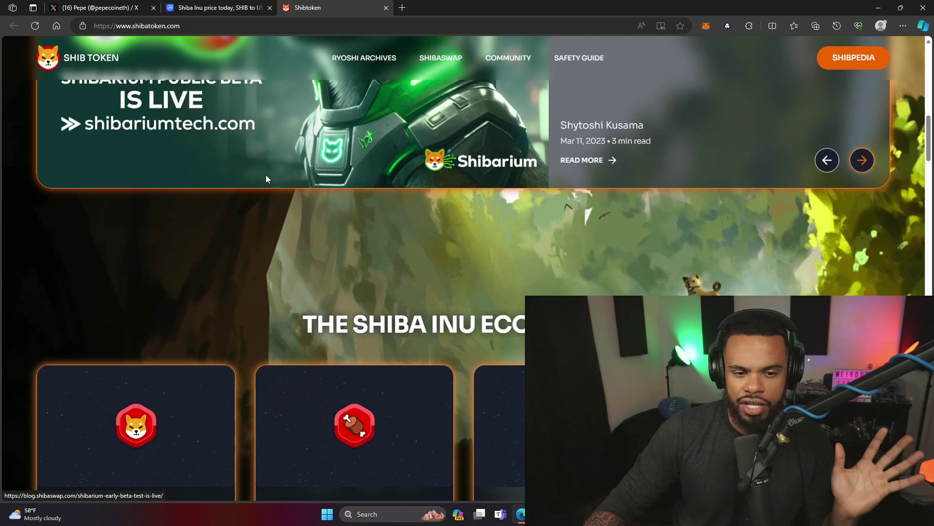
scroll(266, 175, down, 5)
scroll(271, 171, up, 2)
scroll(482, 157, down, 2)
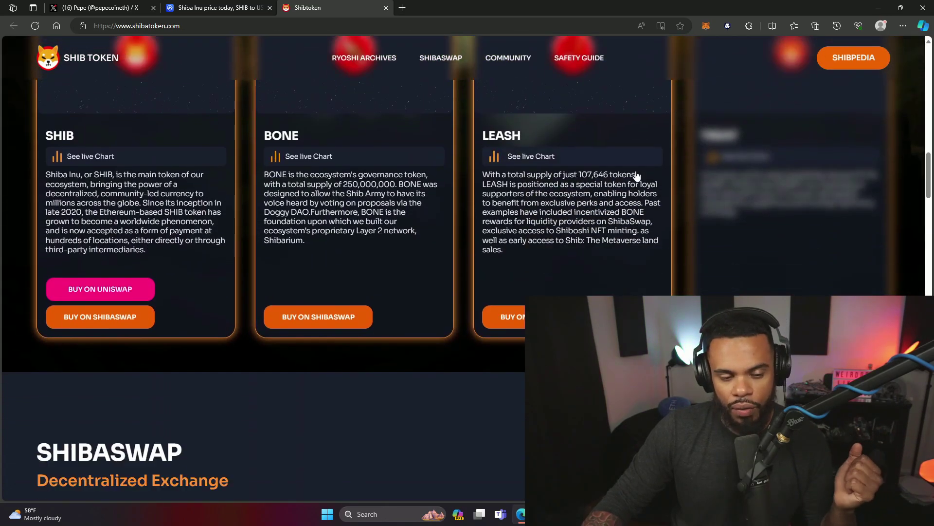
scroll(632, 163, down, 3)
scroll(632, 163, down, 2)
scroll(276, 168, up, 1)
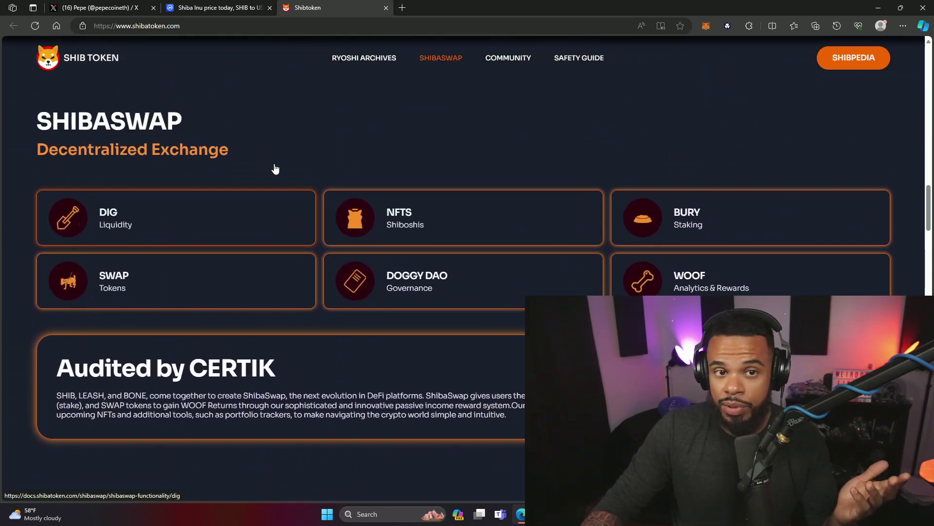
scroll(125, 133, down, 3)
scroll(163, 149, down, 2)
scroll(163, 149, down, 3)
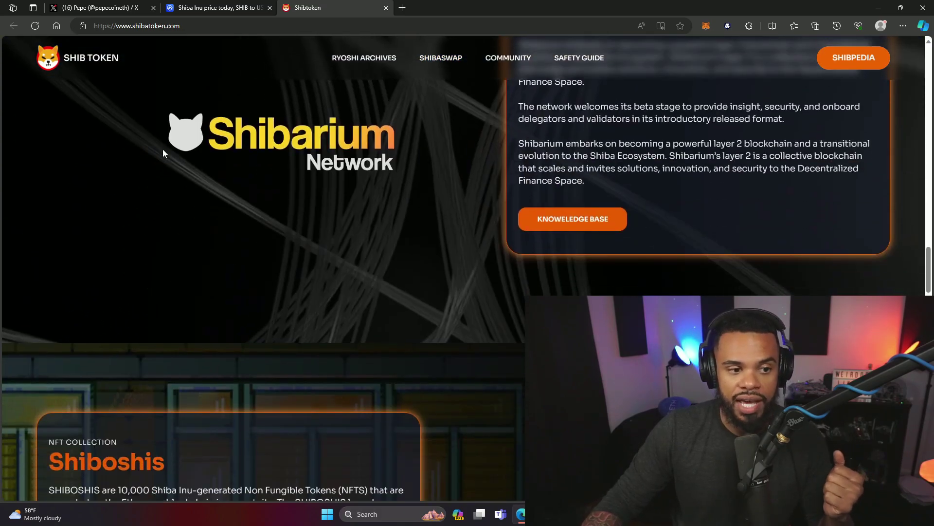
scroll(172, 145, down, 2)
scroll(171, 145, down, 2)
scroll(676, 213, down, 5)
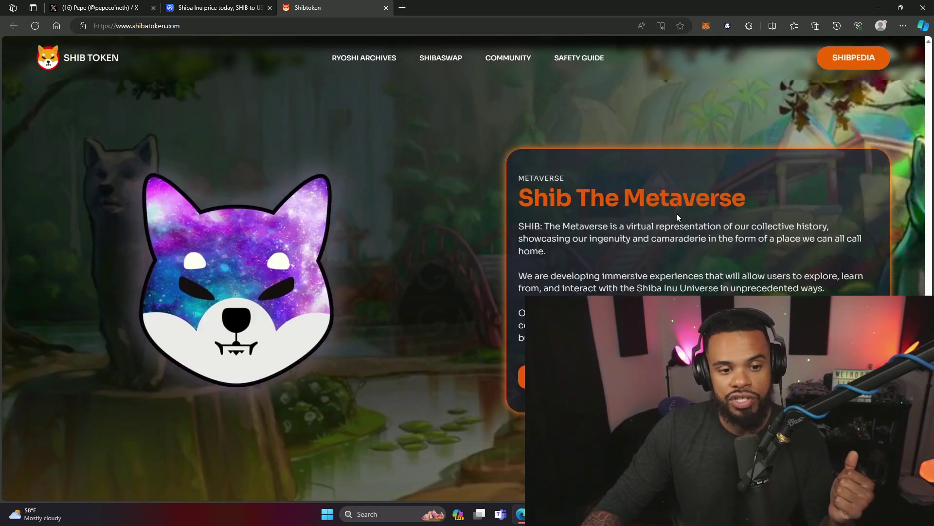
scroll(677, 213, down, 3)
scroll(906, 159, up, 2)
scroll(829, 173, down, 5)
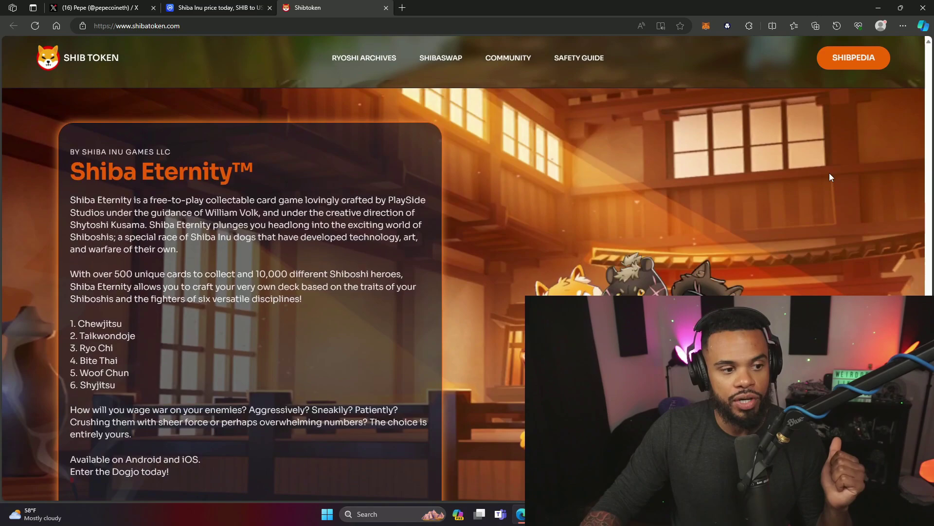
scroll(325, 202, down, 2)
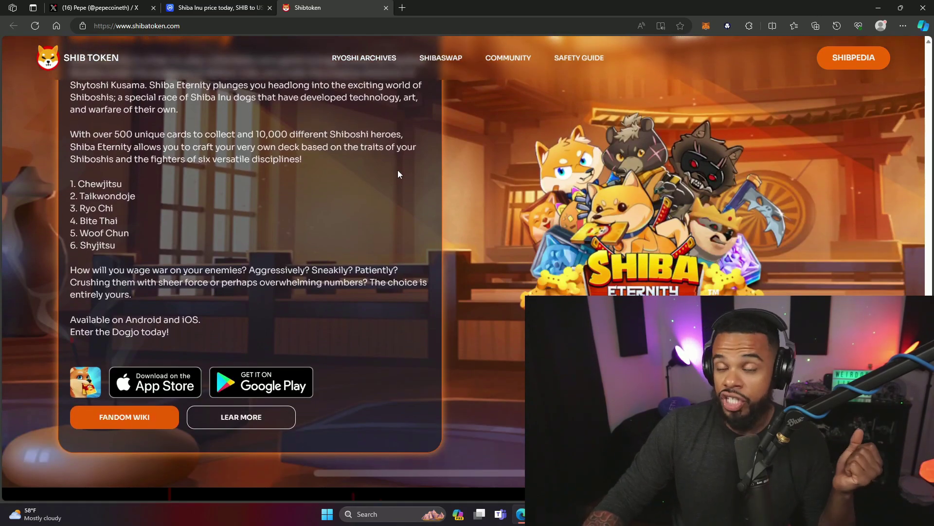
scroll(507, 171, down, 5)
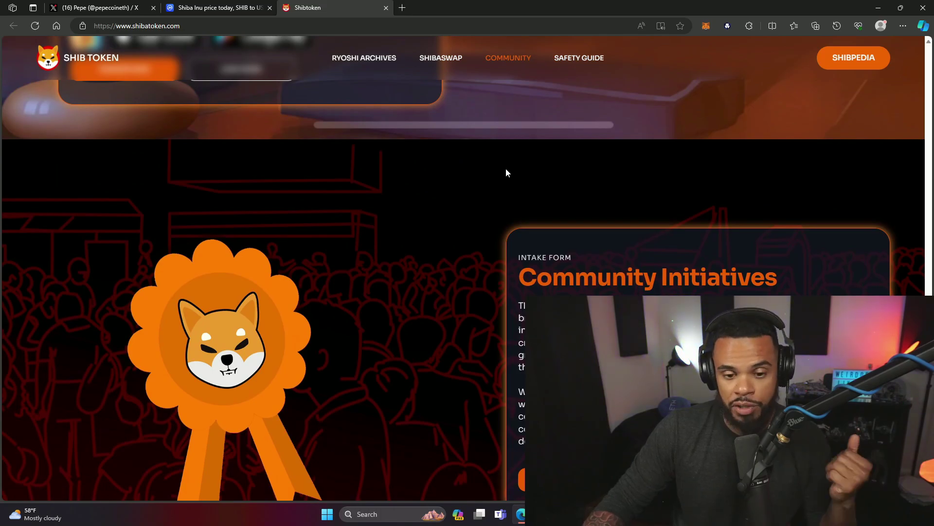
scroll(506, 172, down, 3)
scroll(515, 170, up, 4)
scroll(515, 171, up, 5)
scroll(515, 170, up, 5)
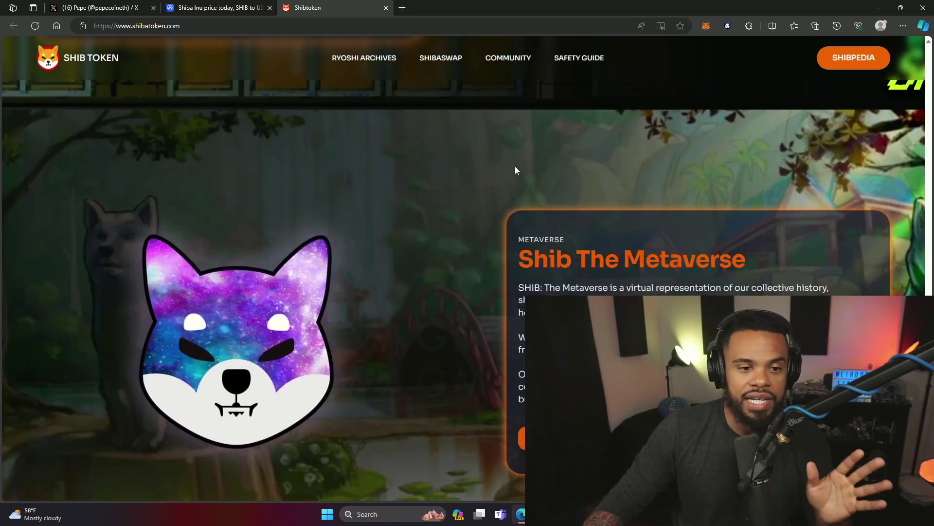
scroll(514, 171, up, 5)
scroll(508, 172, up, 3)
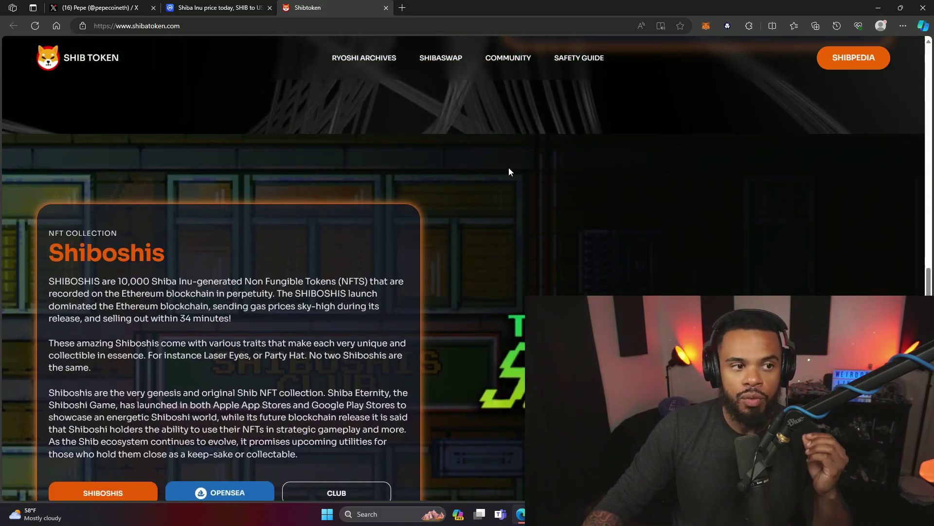
Switch back to the CoinMarketCap tab showing the meme-token rankings
click(209, 8)
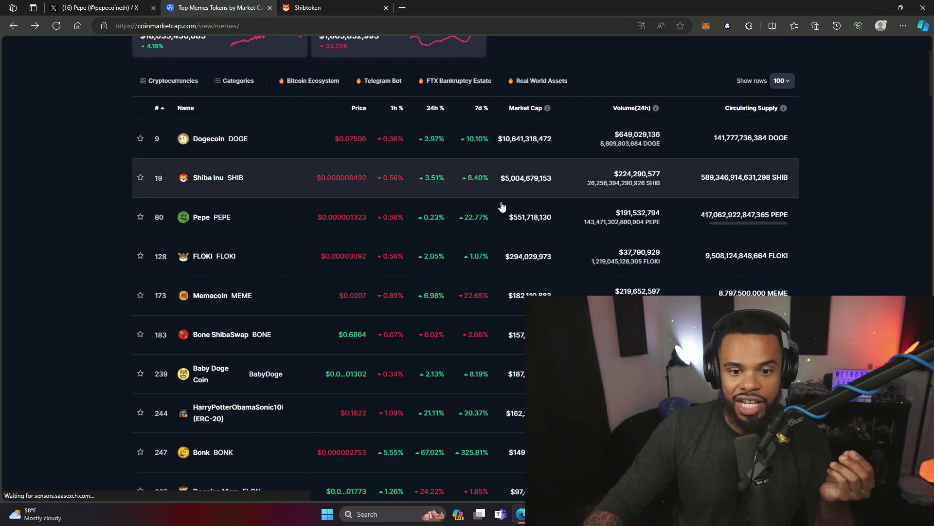
click(515, 188)
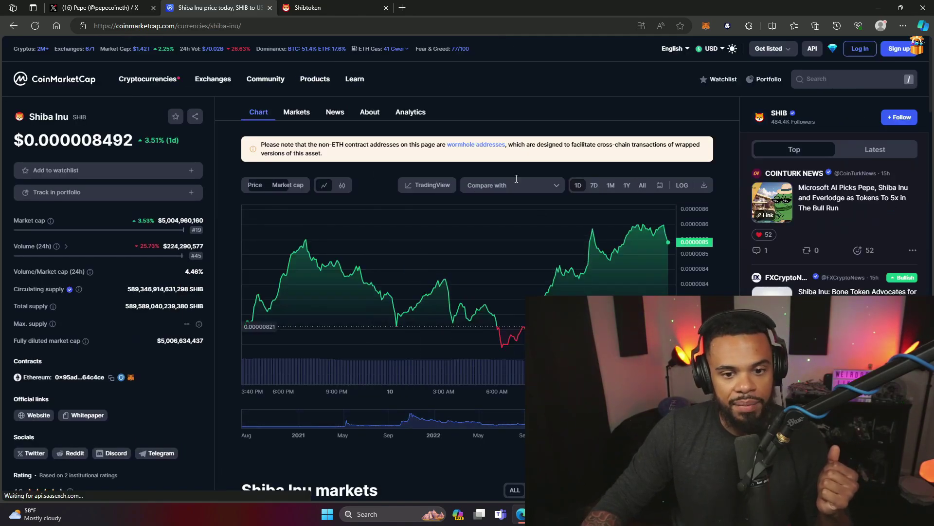
click(641, 186)
mouse_move(414, 241)
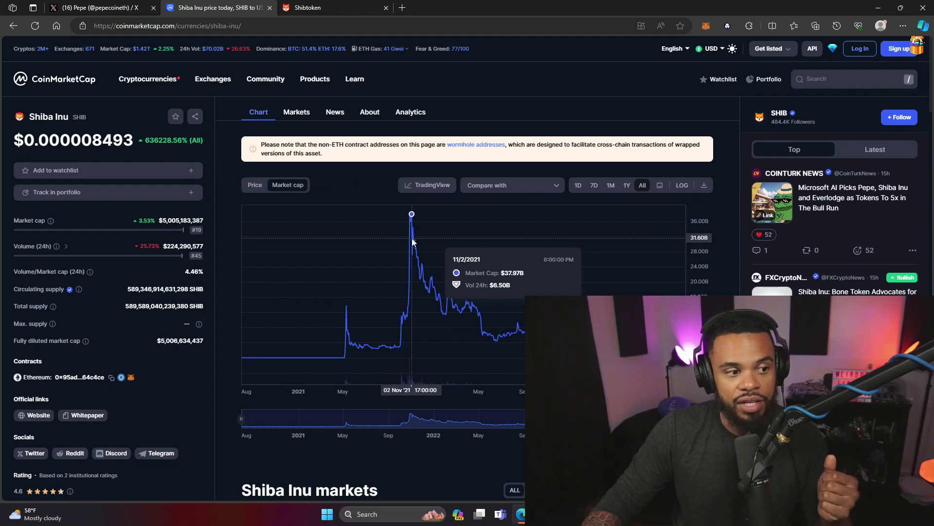
click(17, 30)
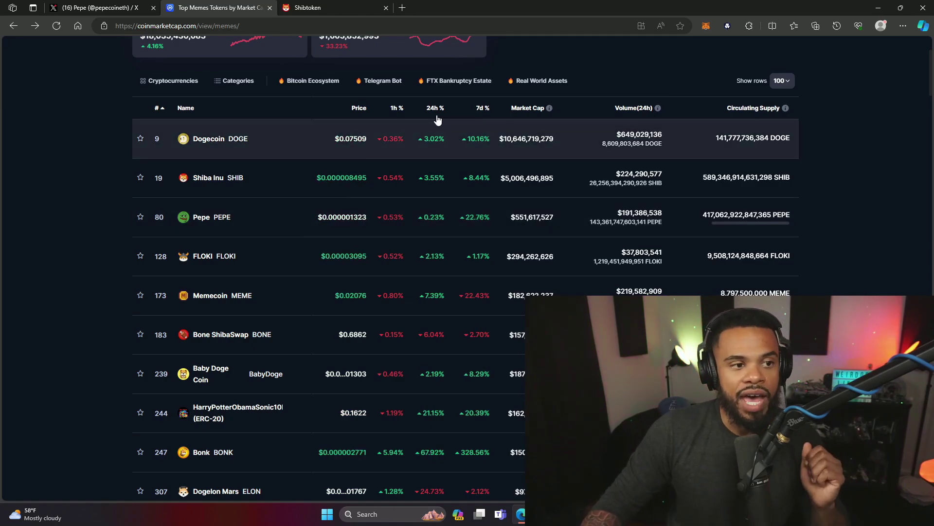
click(98, 7)
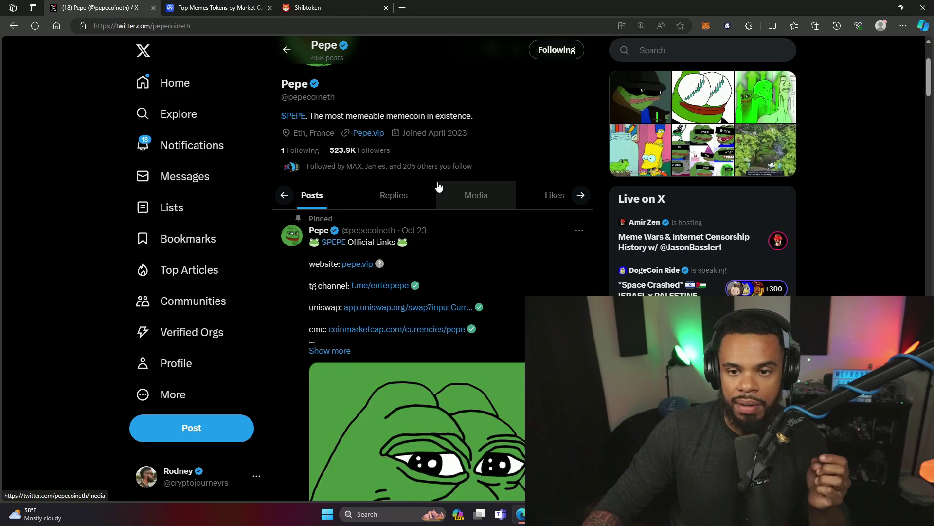
scroll(438, 187, down, 4)
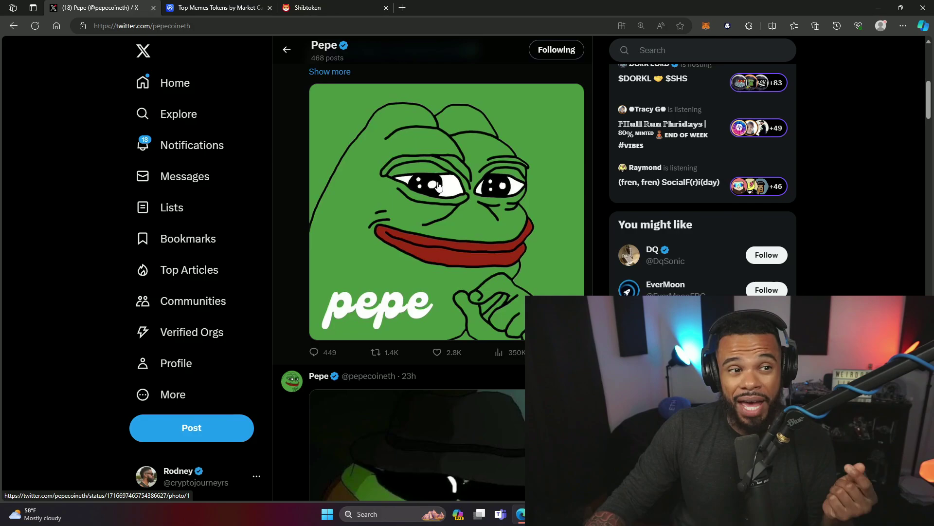
click(219, 8)
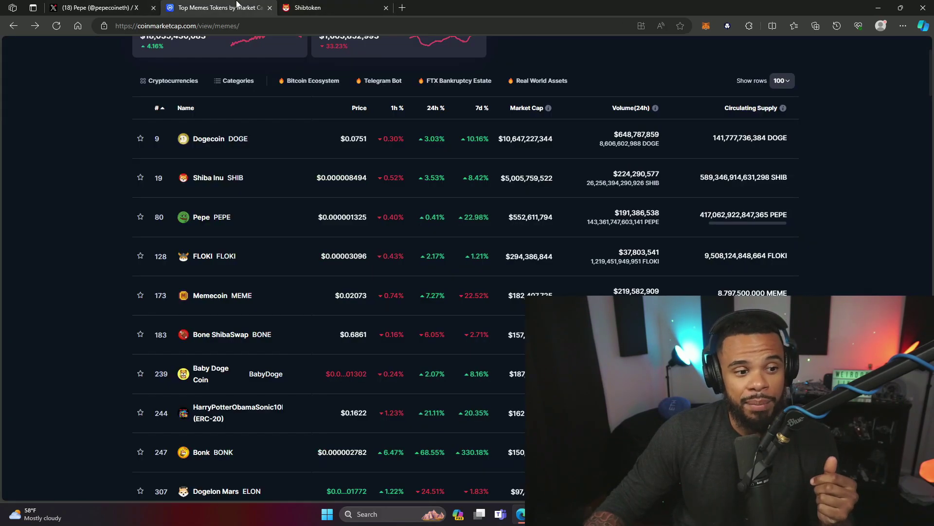
click(227, 179)
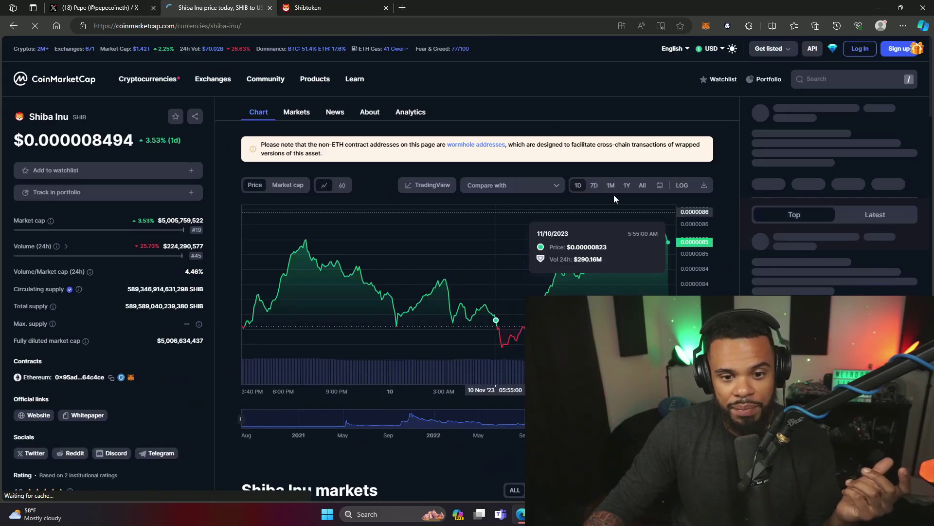
click(643, 186)
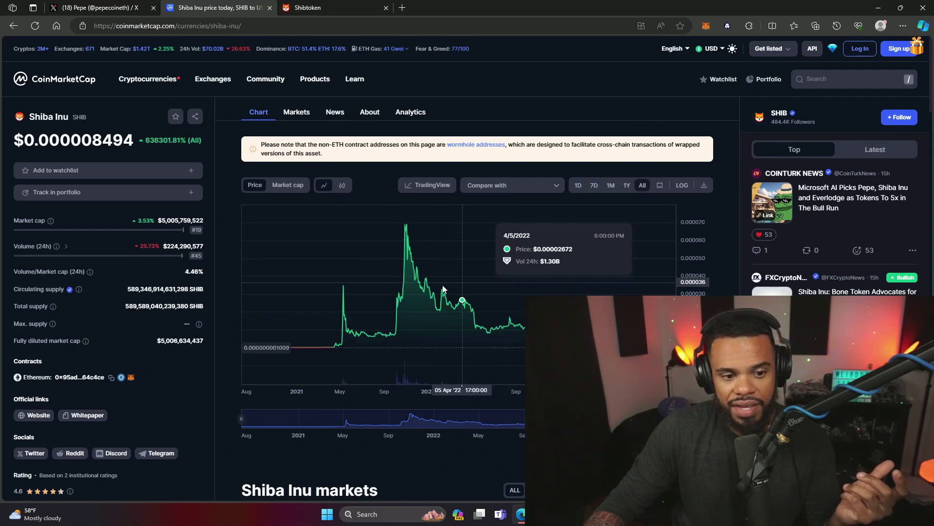
mouse_move(407, 272)
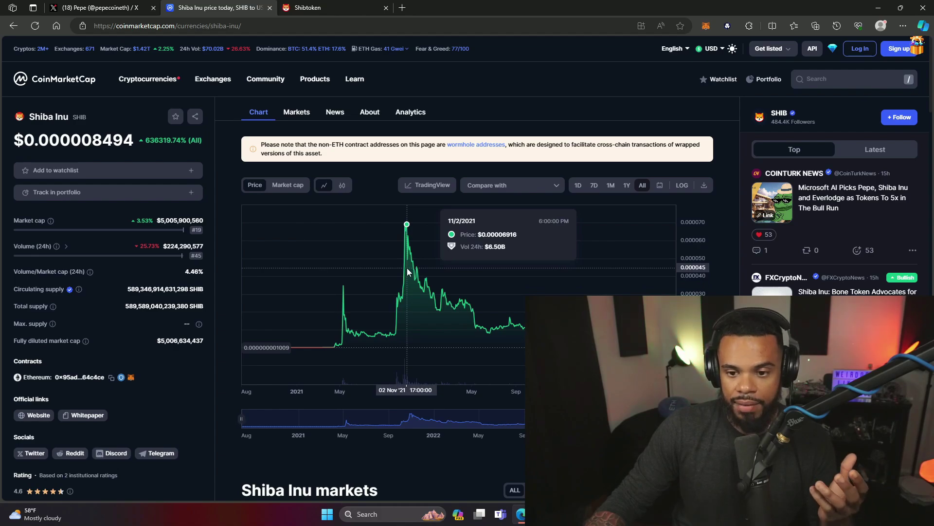
scroll(431, 264, up, 2)
drag(432, 267, 518, 272)
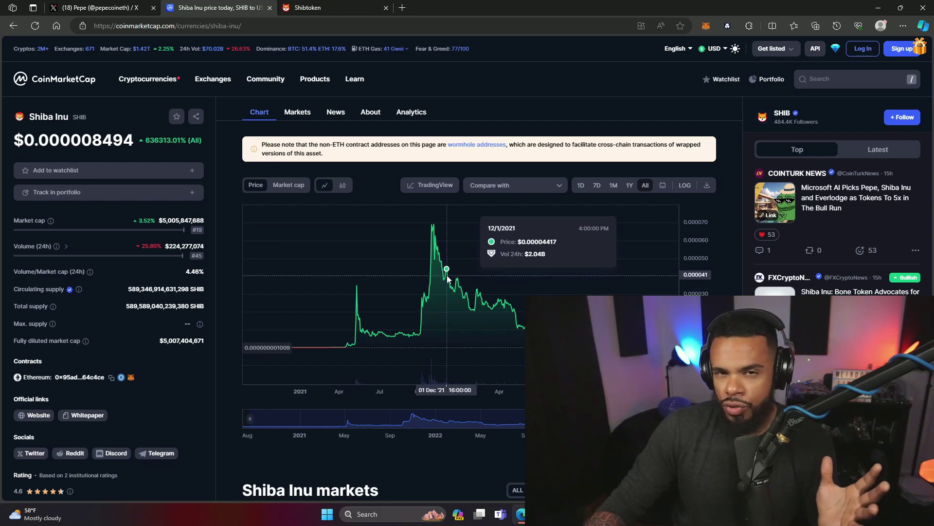
scroll(447, 276, up, 3)
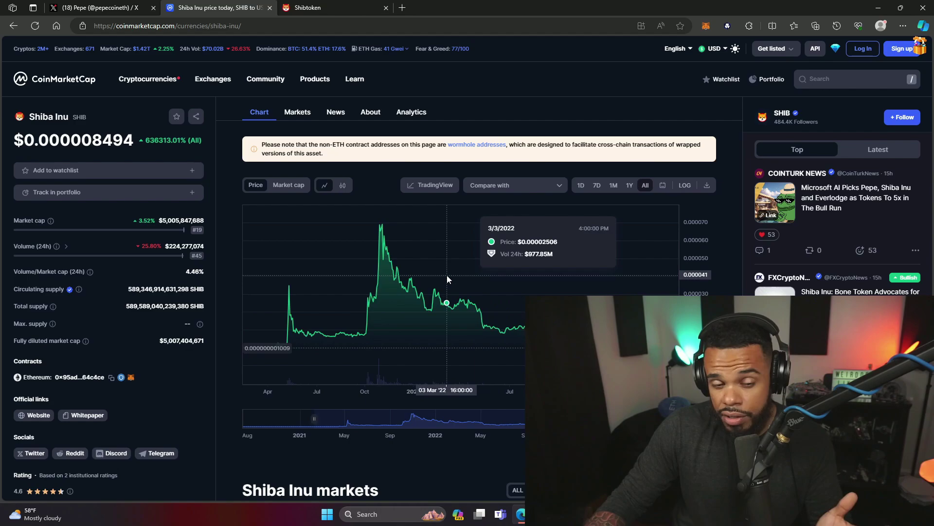